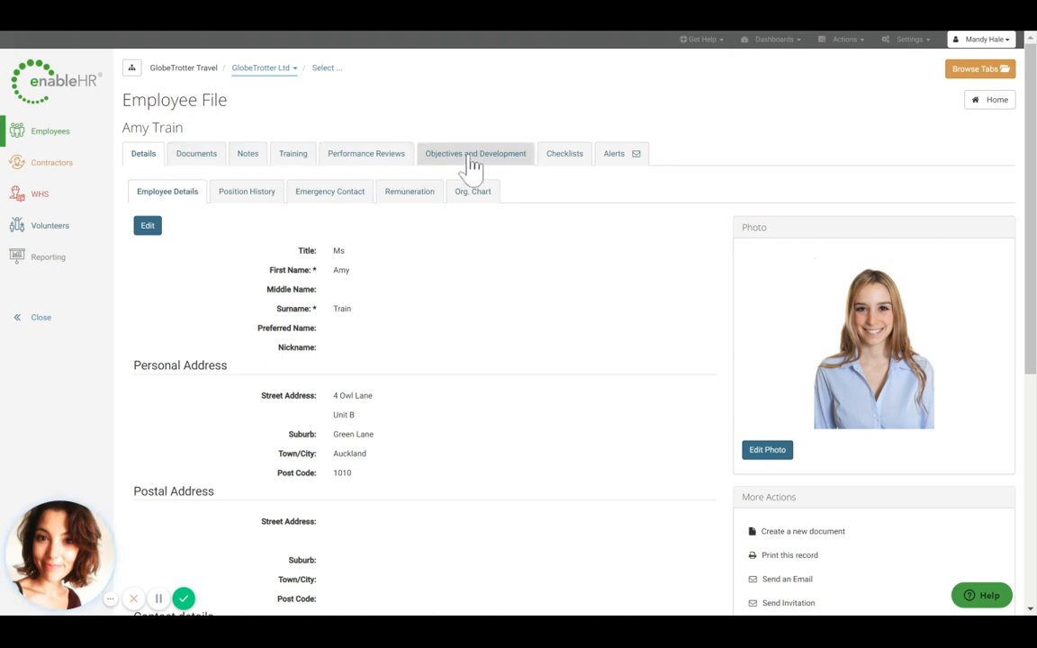
Step: Start adding a new objective on the employee's Objectives and Development tab and set its type to Strategic
{"action": "left_click", "coordinate": [472, 165]}
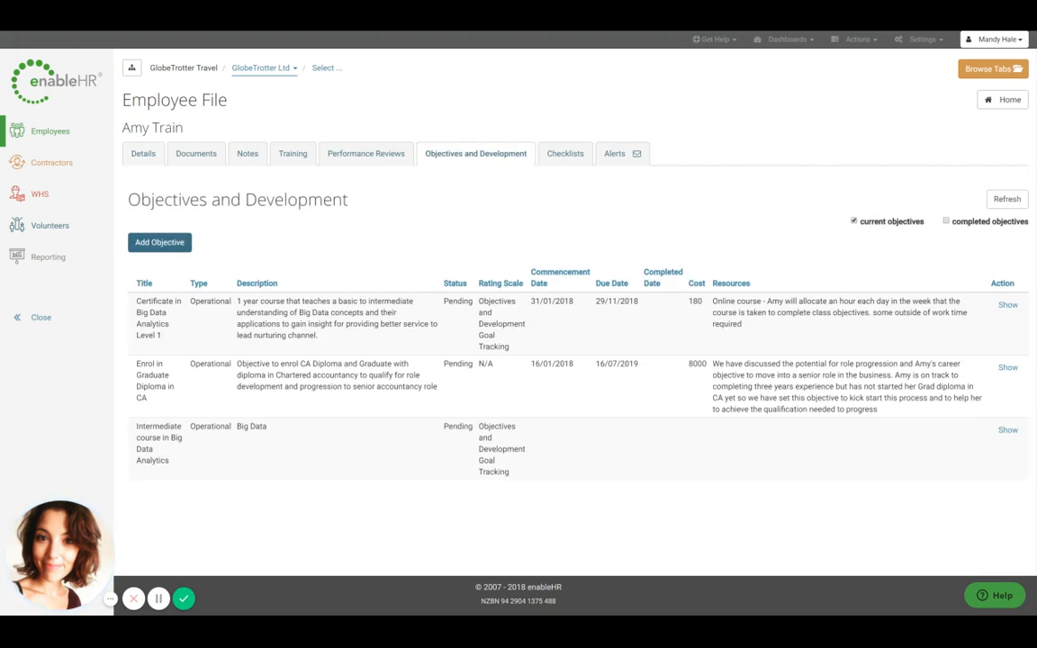
{"action": "left_click", "coordinate": [182, 248]}
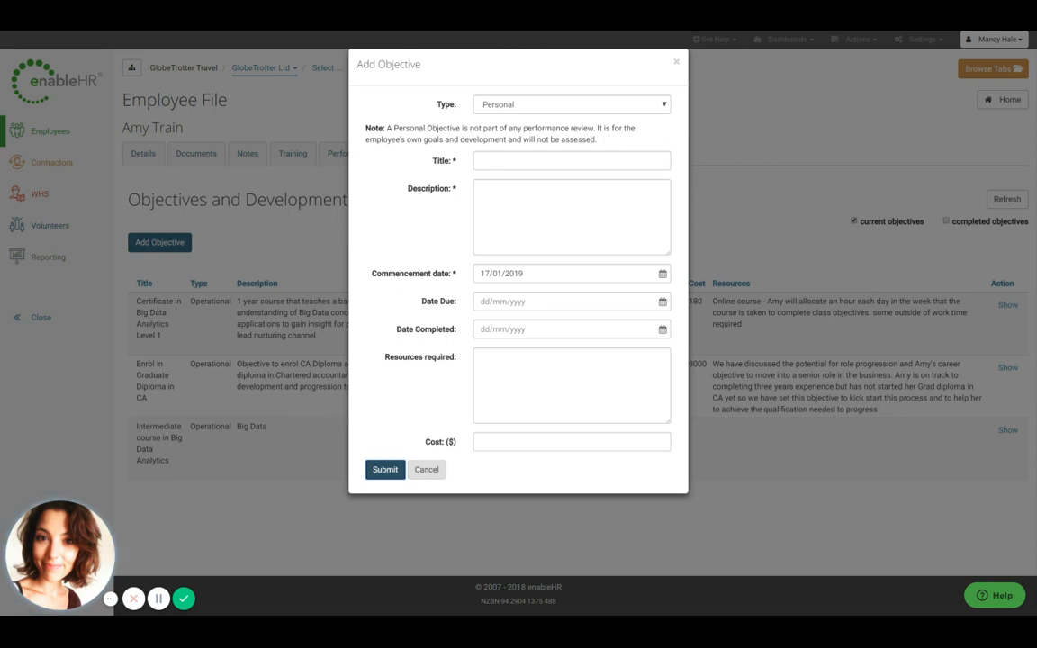
{"action": "left_click", "coordinate": [572, 107]}
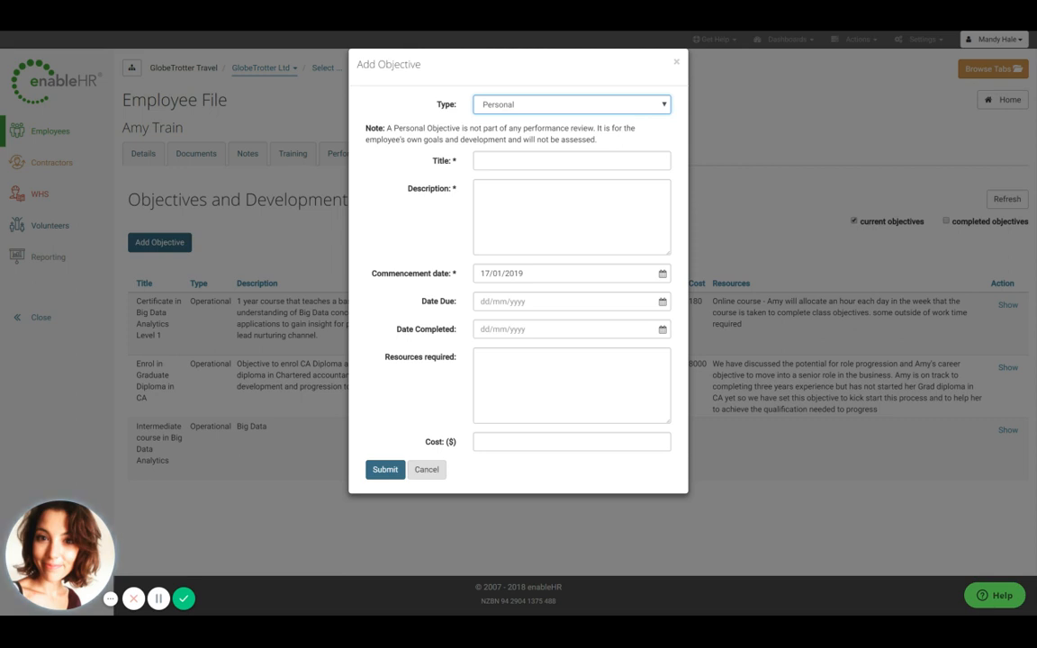
{"action": "left_click", "coordinate": [535, 111]}
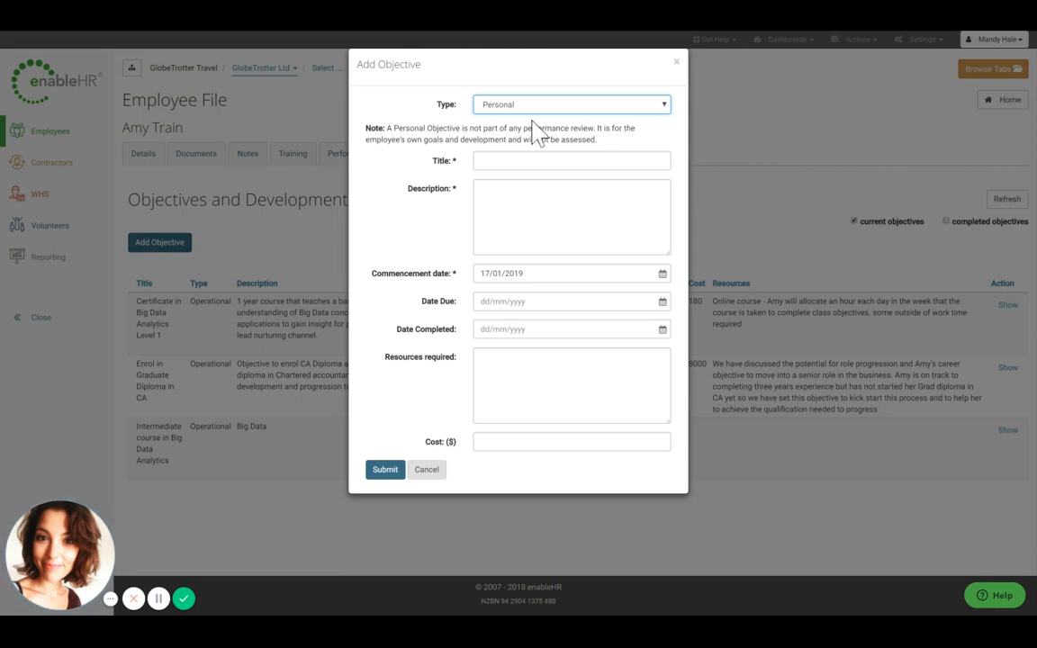
{"action": "left_click", "coordinate": [526, 148]}
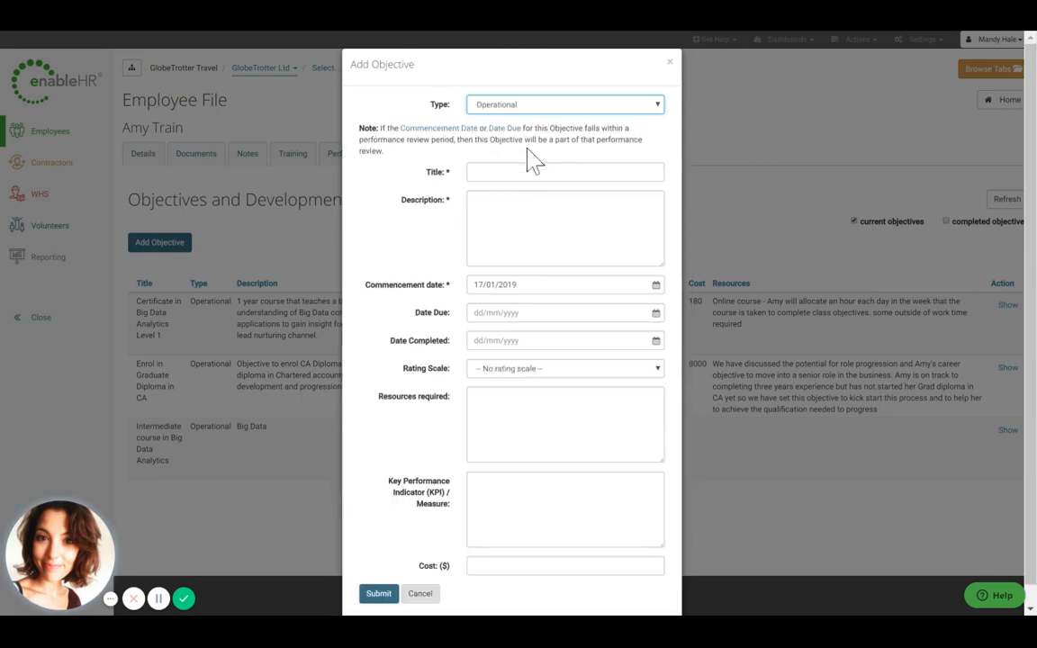
{"action": "left_click", "coordinate": [531, 110]}
{"action": "left_click", "coordinate": [565, 172]}
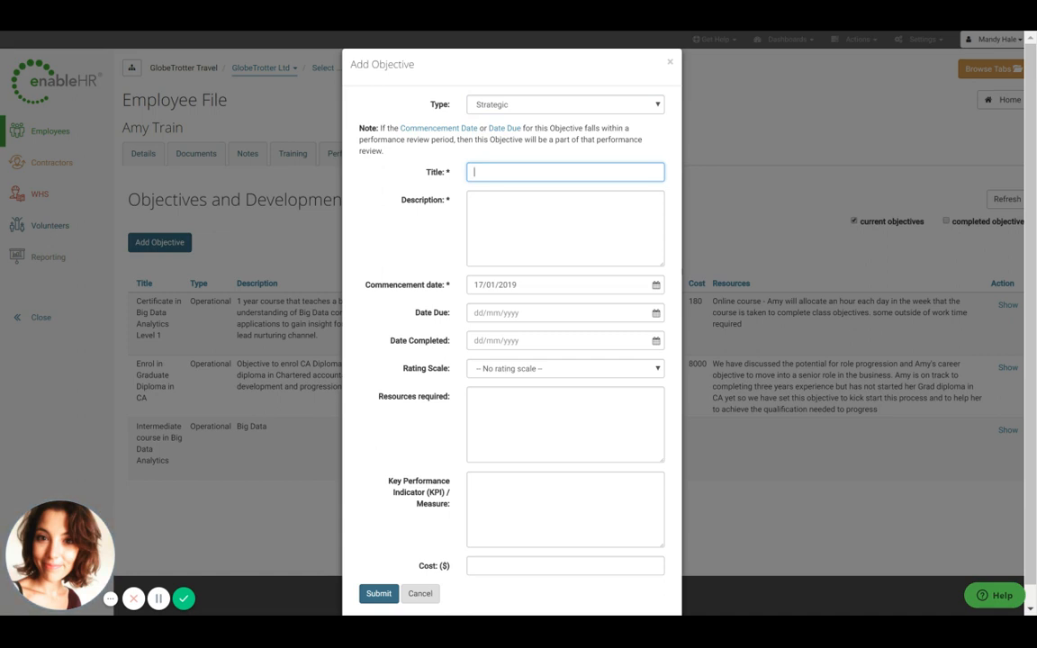
Step: Enter the objective title Social Media Strategy 2019
{"action": "type", "text": "Social Media Strategy 2019"}
{"action": "key", "text": "Tab"}
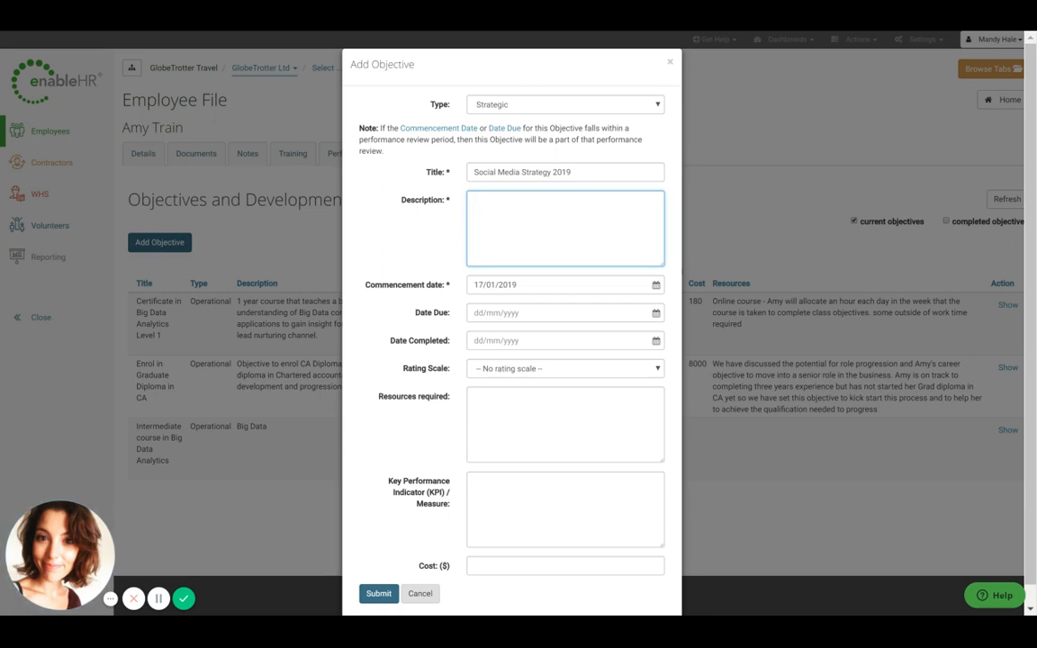
Step: Enter the description "Implement a paid social media strategy for 2019"
{"action": "type", "text": "Implement"}
{"action": "type", "text": " p paid social media strategy"}
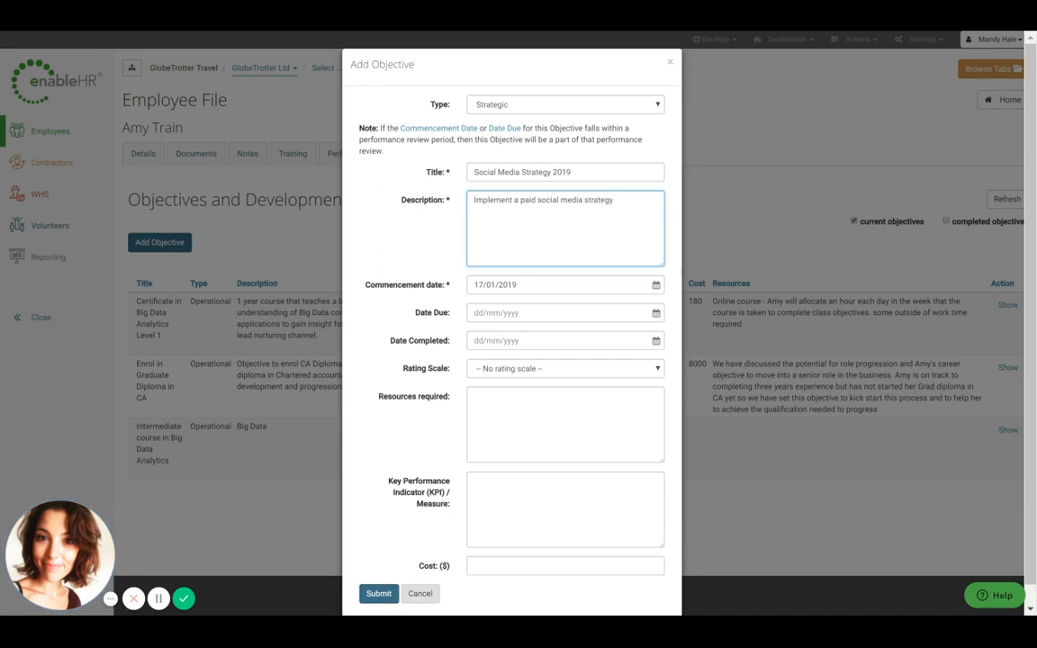
{"action": "type", "text": " for 2019"}
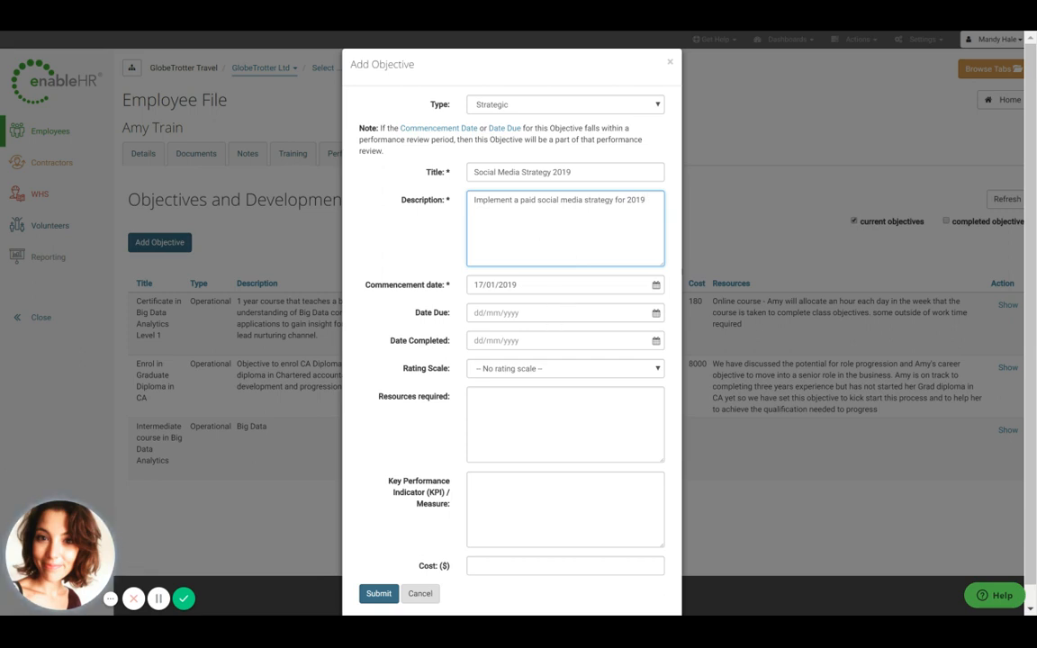
Step: Set the due date to 31/12/2019 and the rating scale to Objectives and Development Goal Tracking
{"action": "left_click", "coordinate": [560, 313]}
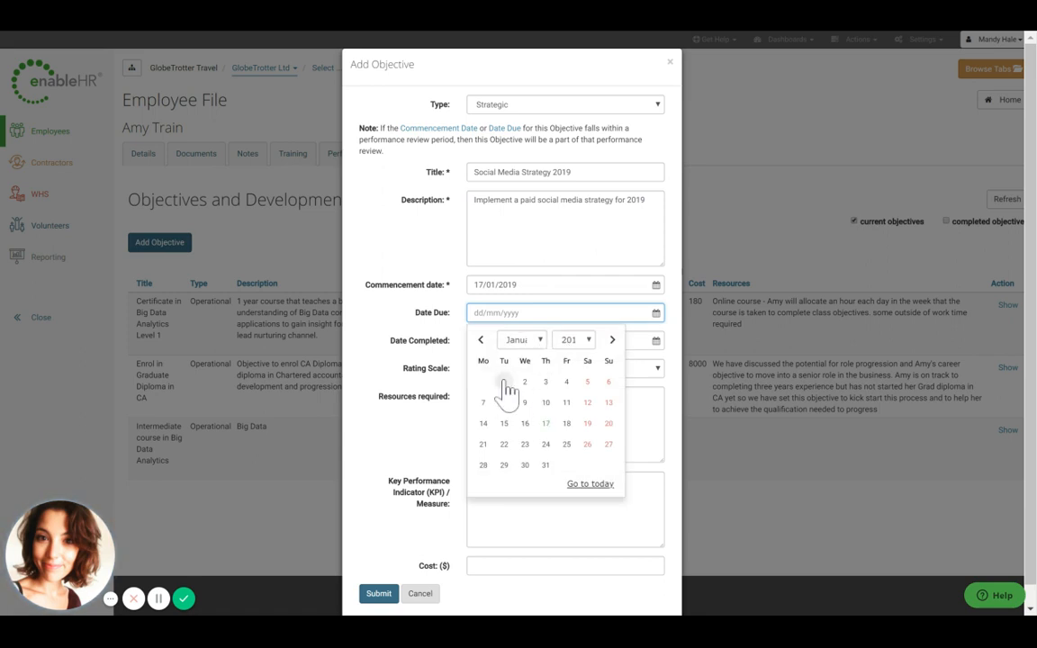
{"action": "left_click", "coordinate": [537, 344]}
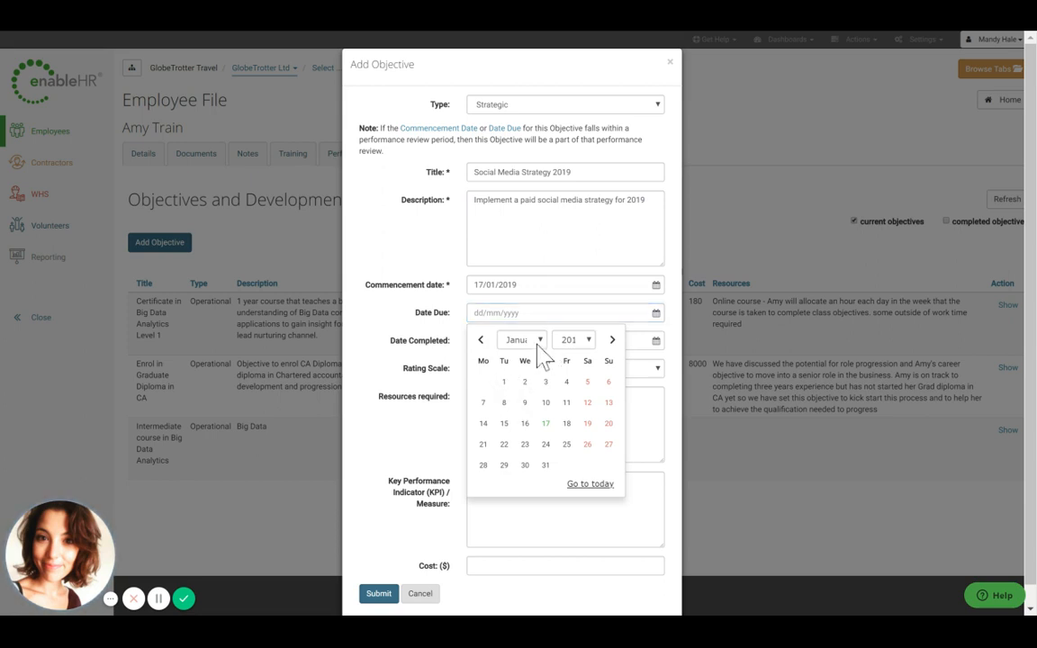
{"action": "left_click", "coordinate": [537, 330]}
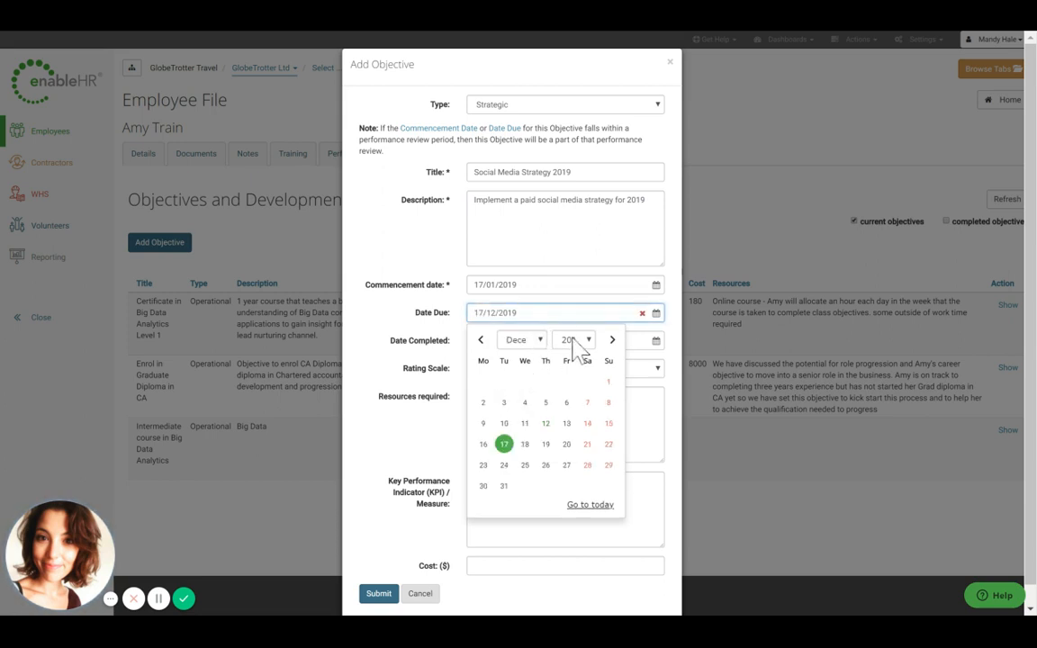
{"action": "left_click", "coordinate": [505, 487]}
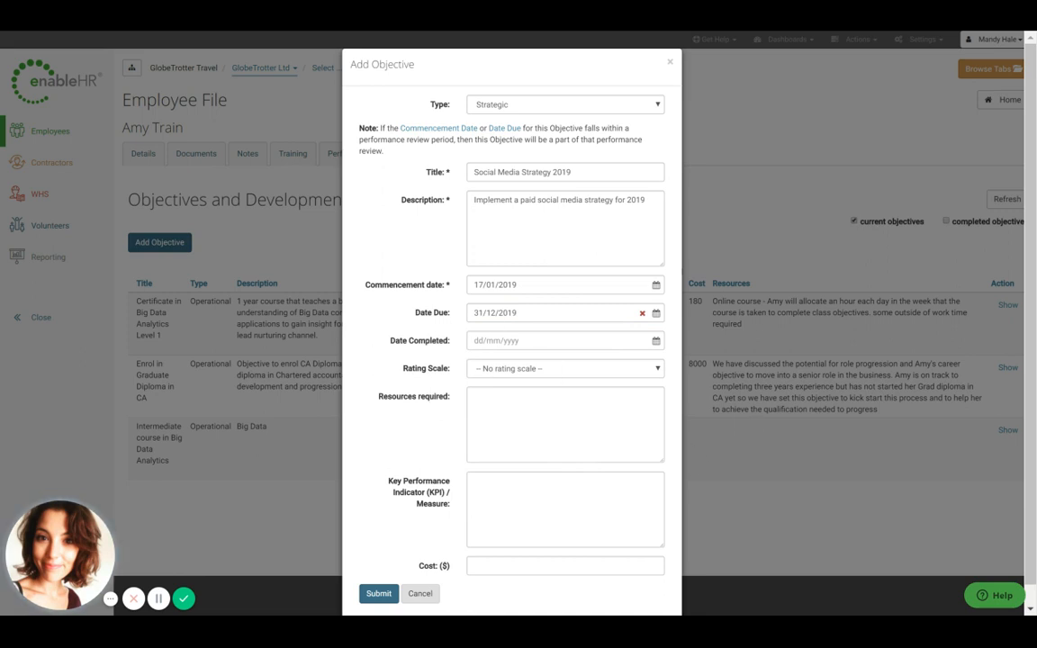
{"action": "left_click", "coordinate": [540, 378]}
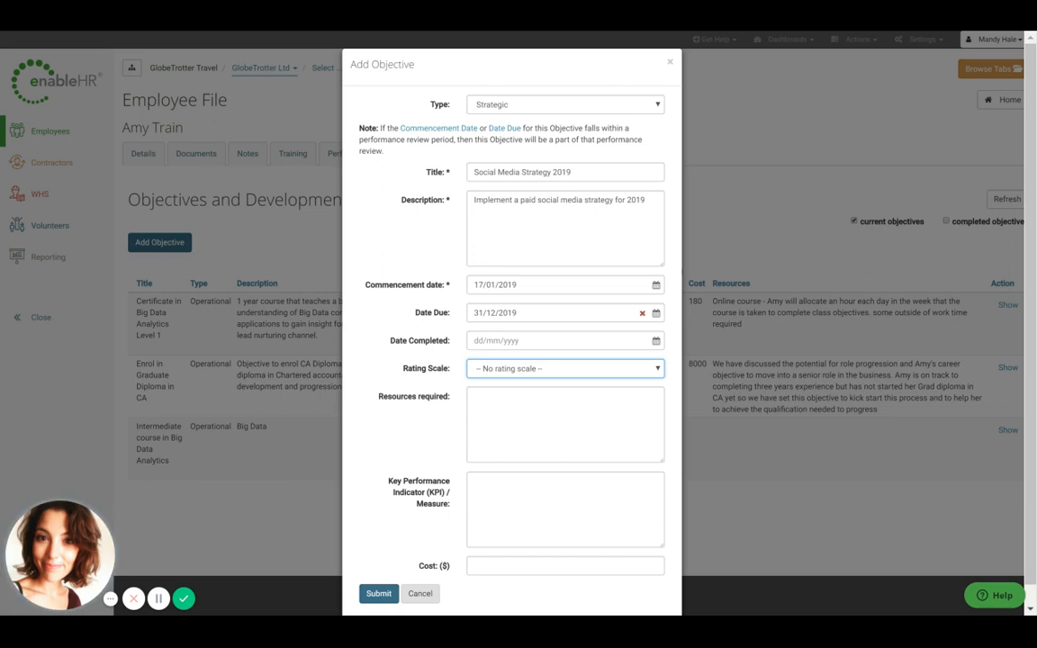
{"action": "key", "text": "Down"}
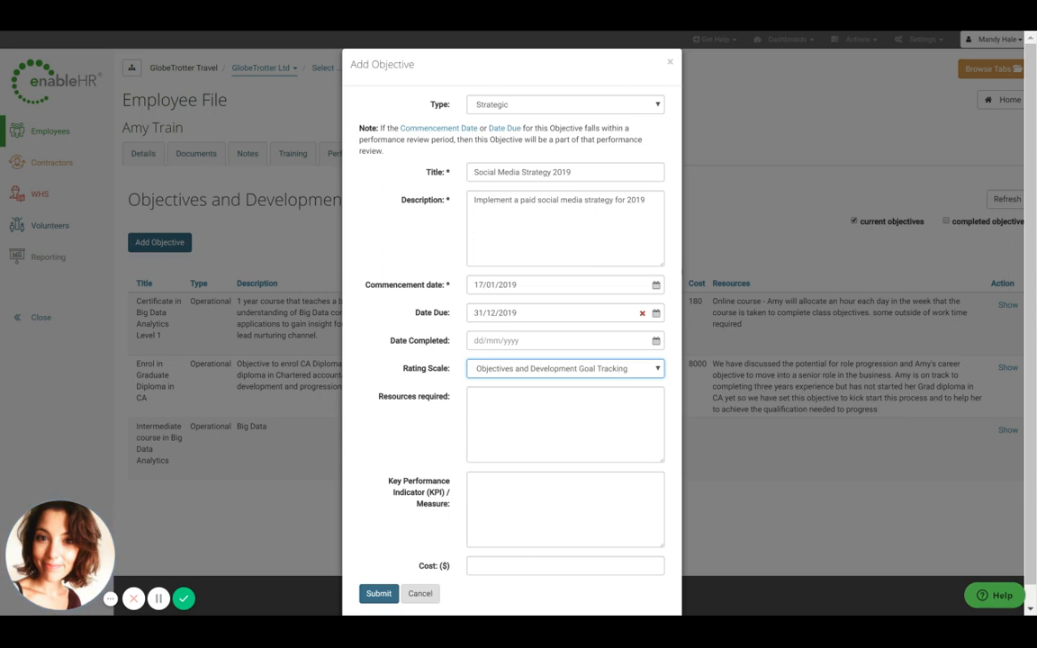
Step: Enter "$1,000 budget per month" as the resources required
{"action": "left_click", "coordinate": [566, 424]}
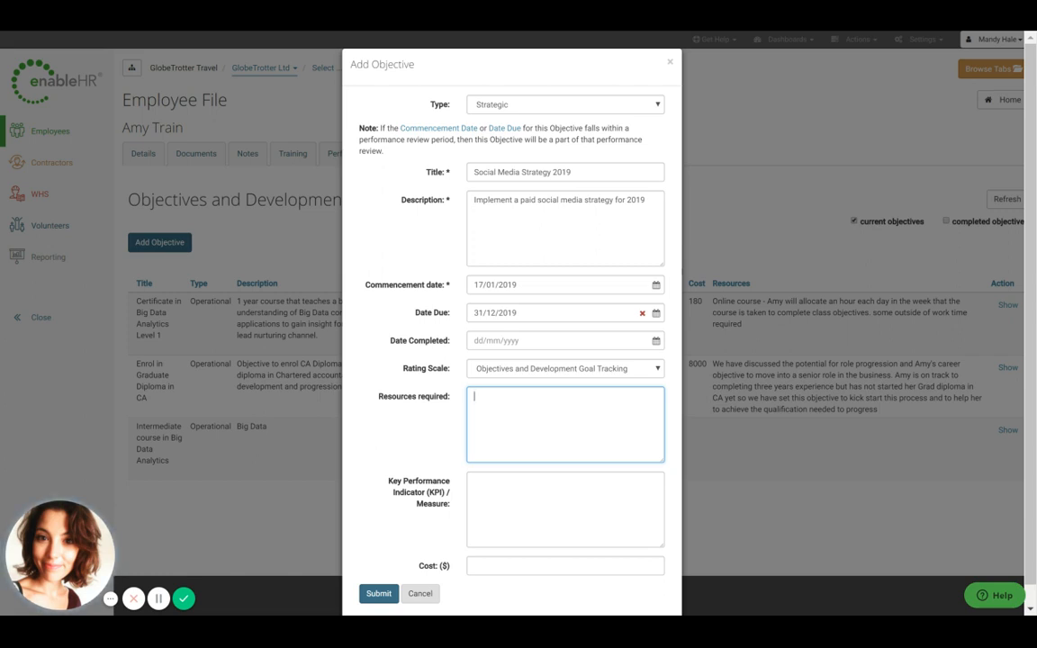
{"action": "type", "text": "$1,00"}
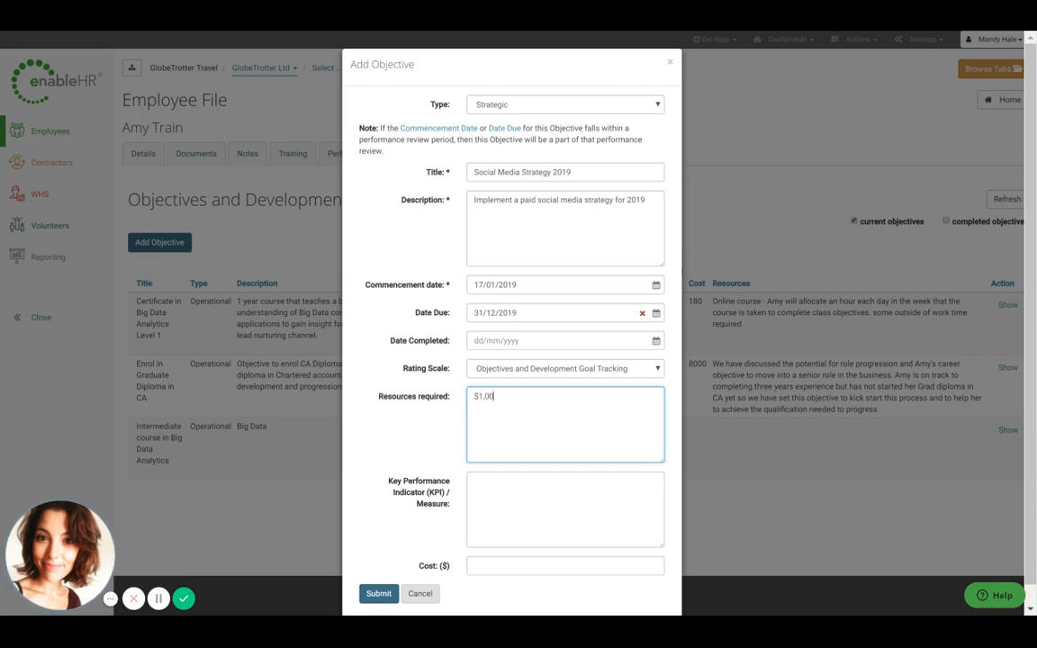
{"action": "type", "text": "0 budget per month"}
Step: Enter two KPI lines: "Increase traffic to website from social channels by 30%" and "Capture 25% more leads through social campaigns"
{"action": "left_click", "coordinate": [530, 482]}
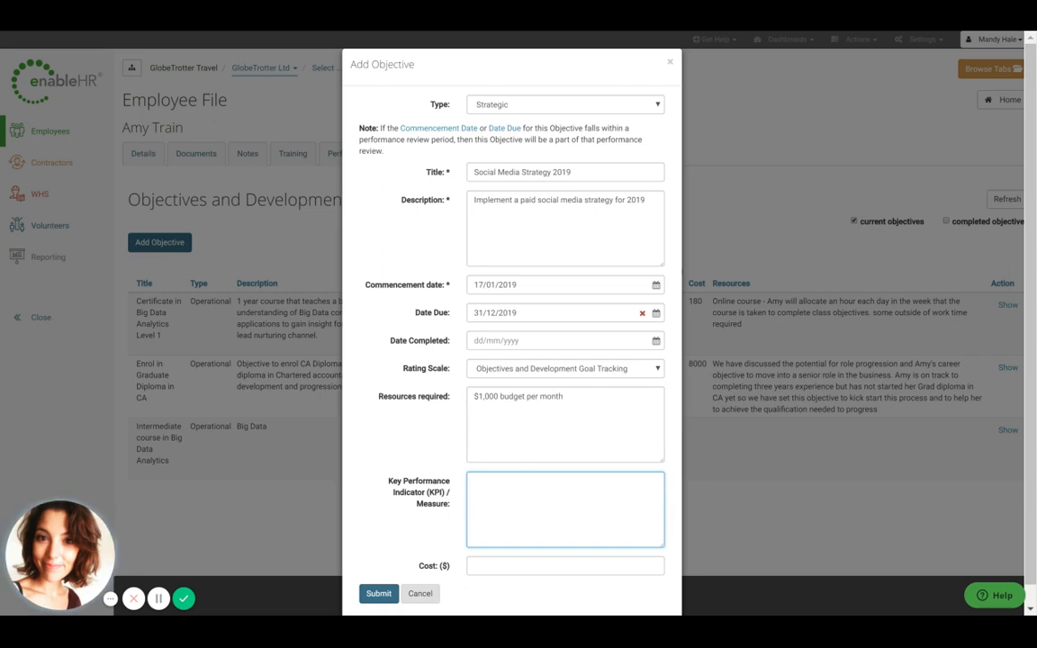
{"action": "type", "text": "Increase"}
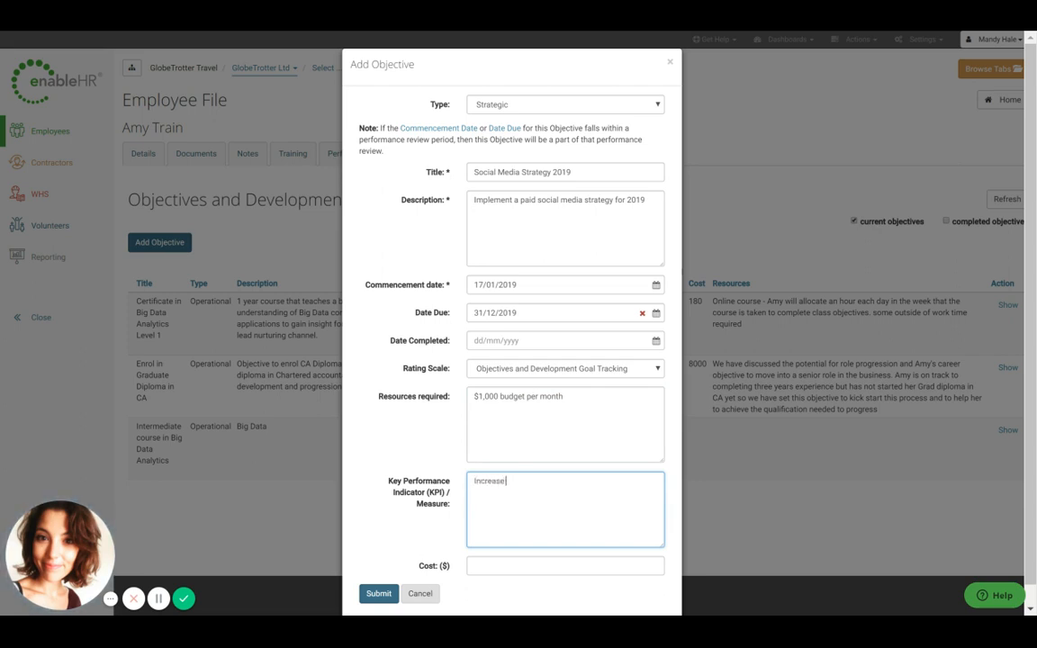
{"action": "type", "text": " traffic to website from soc"}
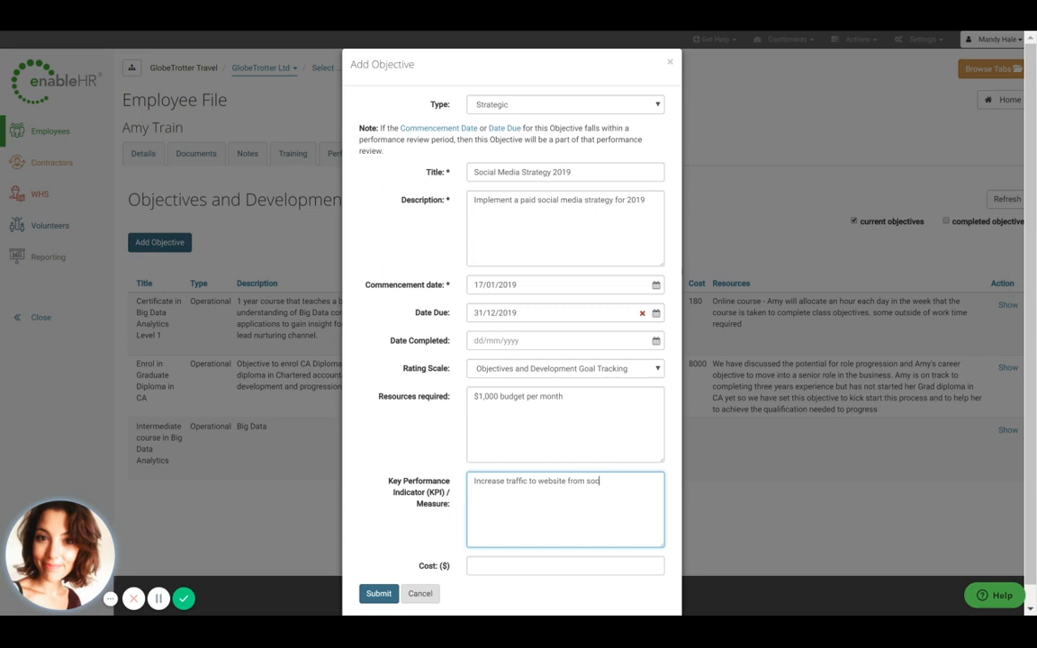
{"action": "type", "text": "ial channels by 30%"}
{"action": "key", "text": "Return"}
{"action": "type", "text": "Capot"}
{"action": "key", "text": "BackSpace"}
{"action": "key", "text": "BackSpace"}
{"action": "key", "text": "BackSpace"}
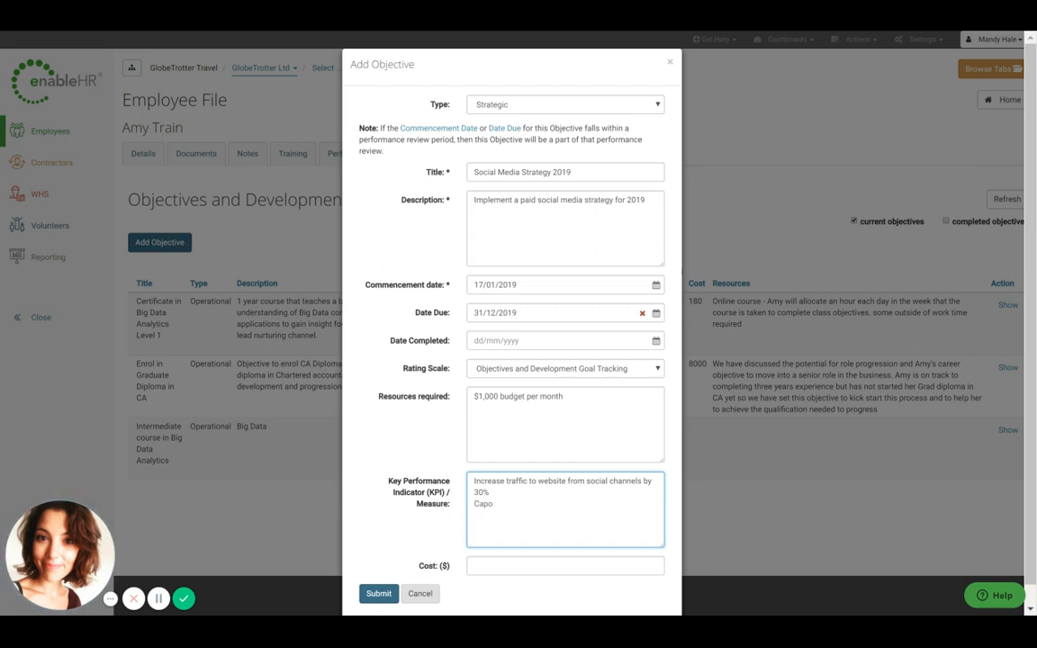
{"action": "type", "text": "pture 25% more leads through social campai"}
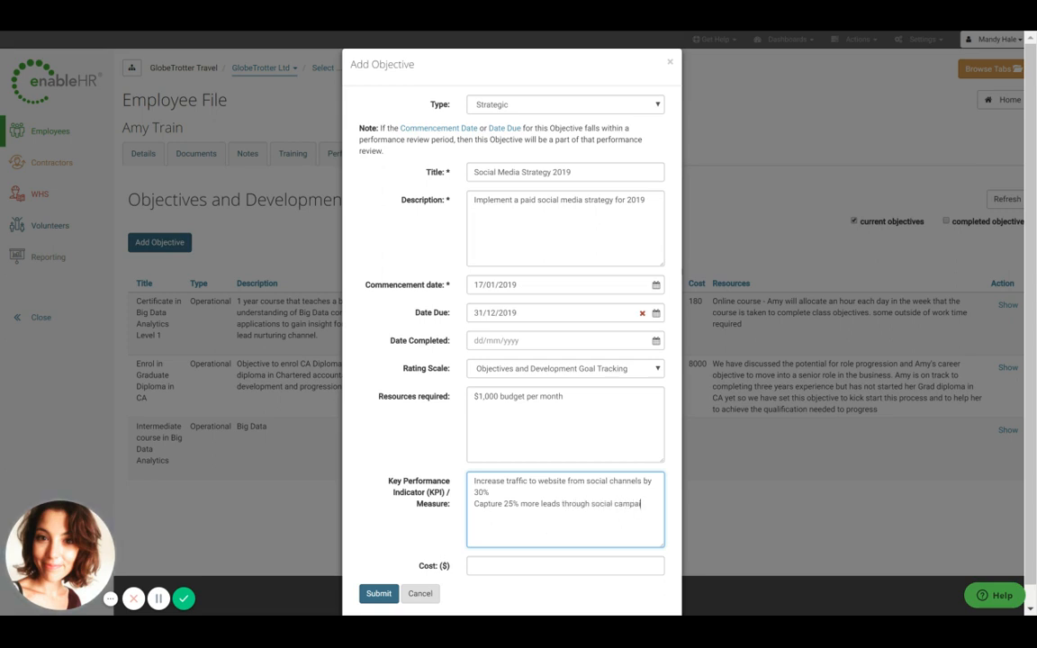
{"action": "type", "text": "gns"}
Step: Set the cost to 12000 and submit the new objective
{"action": "left_click", "coordinate": [560, 566]}
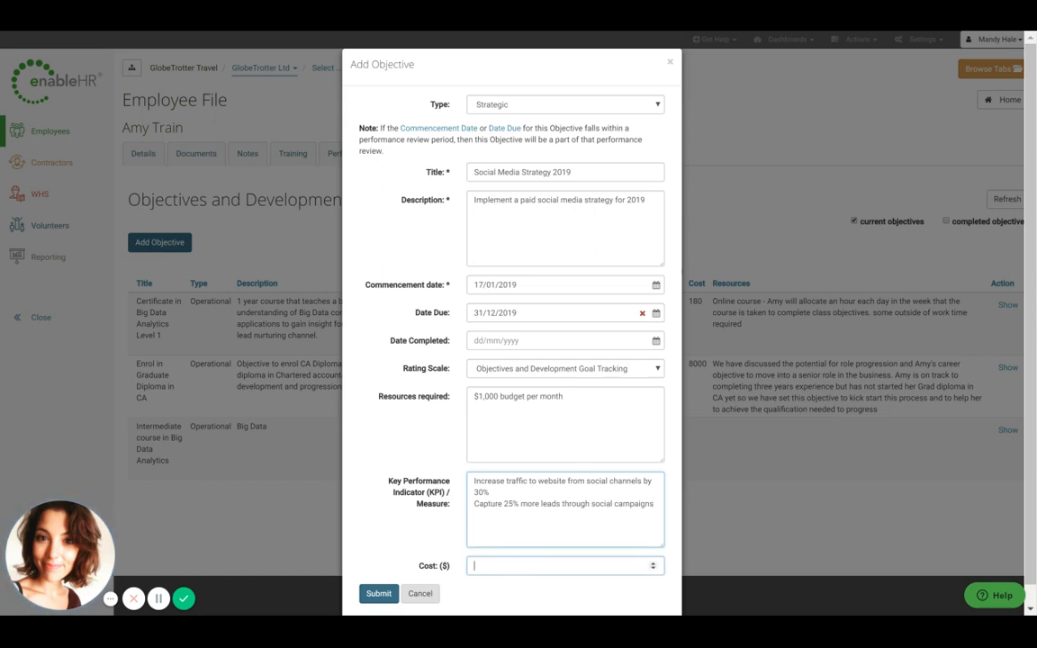
{"action": "type", "text": "1200"}
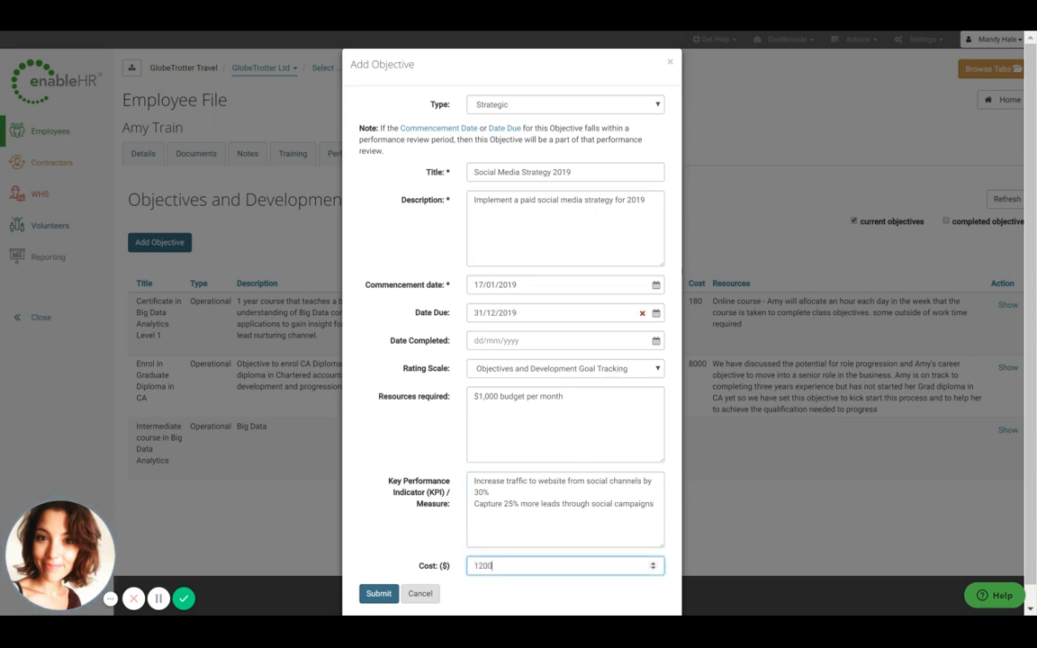
{"action": "type", "text": "0"}
{"action": "left_click", "coordinate": [382, 596]}
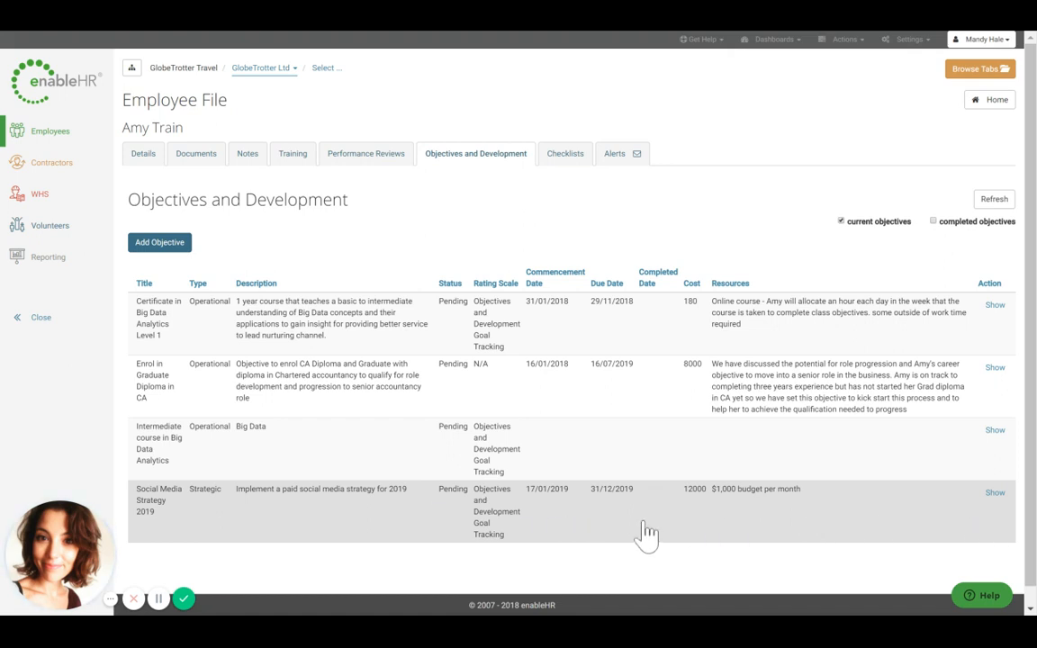
Step: Open the new objective's details and update form to review them, then close without changes
{"action": "left_click", "coordinate": [994, 493]}
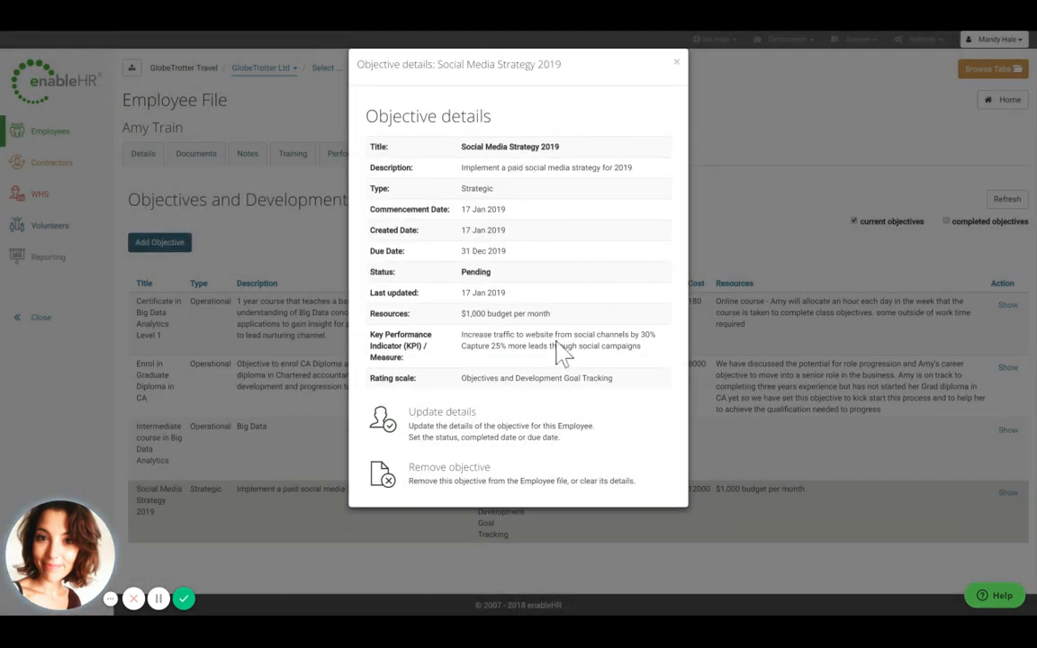
{"action": "left_click", "coordinate": [481, 443]}
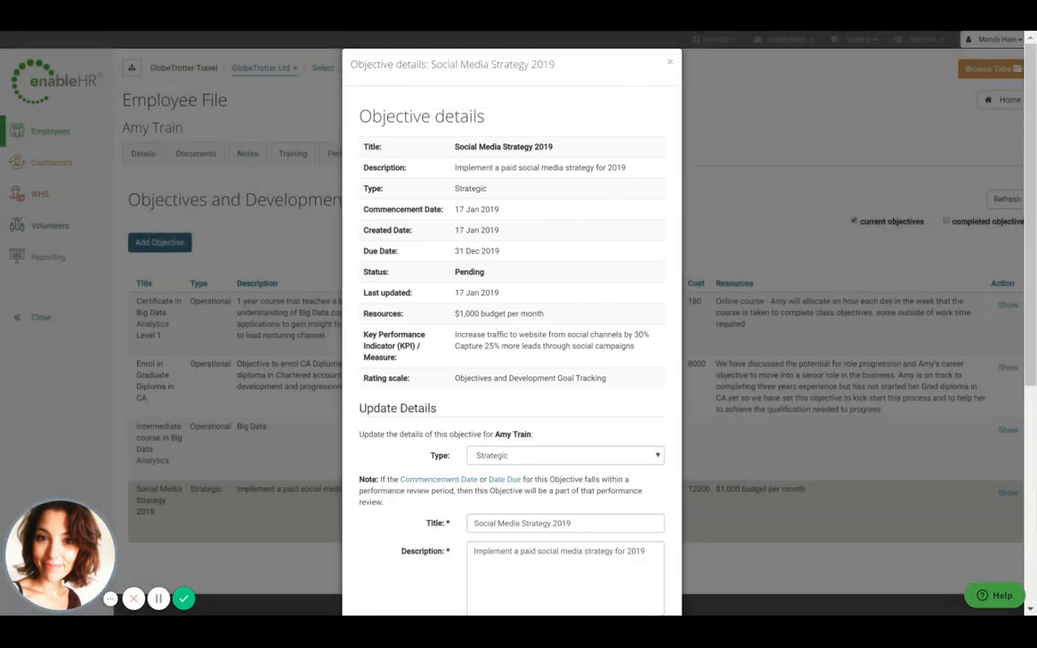
{"action": "scroll", "coordinate": [511, 360], "scroll_direction": "down", "scroll_amount": 5}
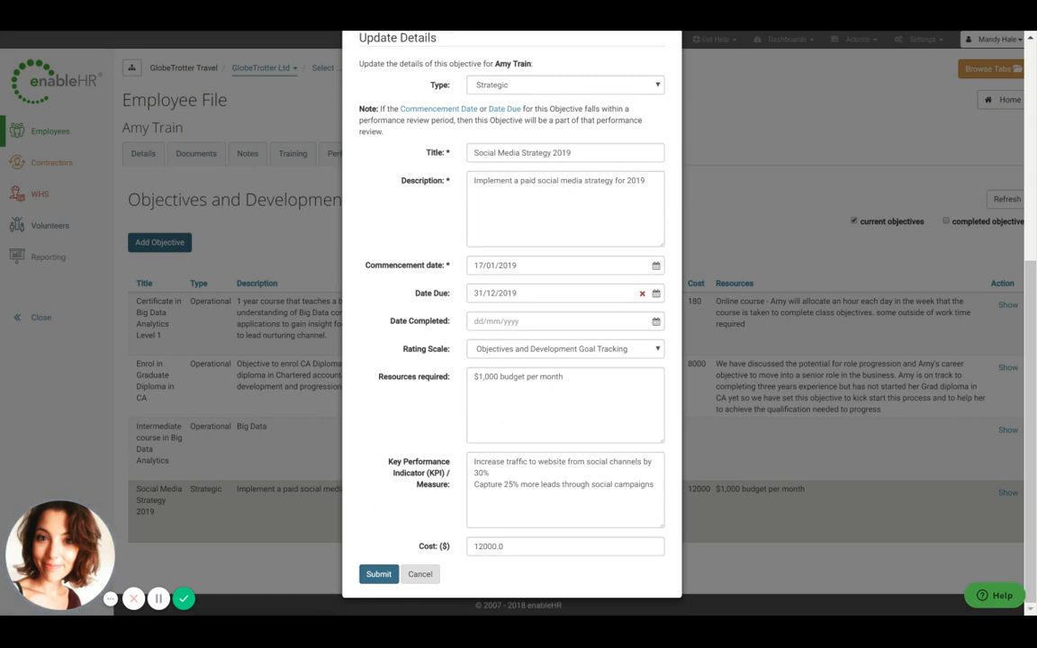
{"action": "left_click", "coordinate": [418, 580]}
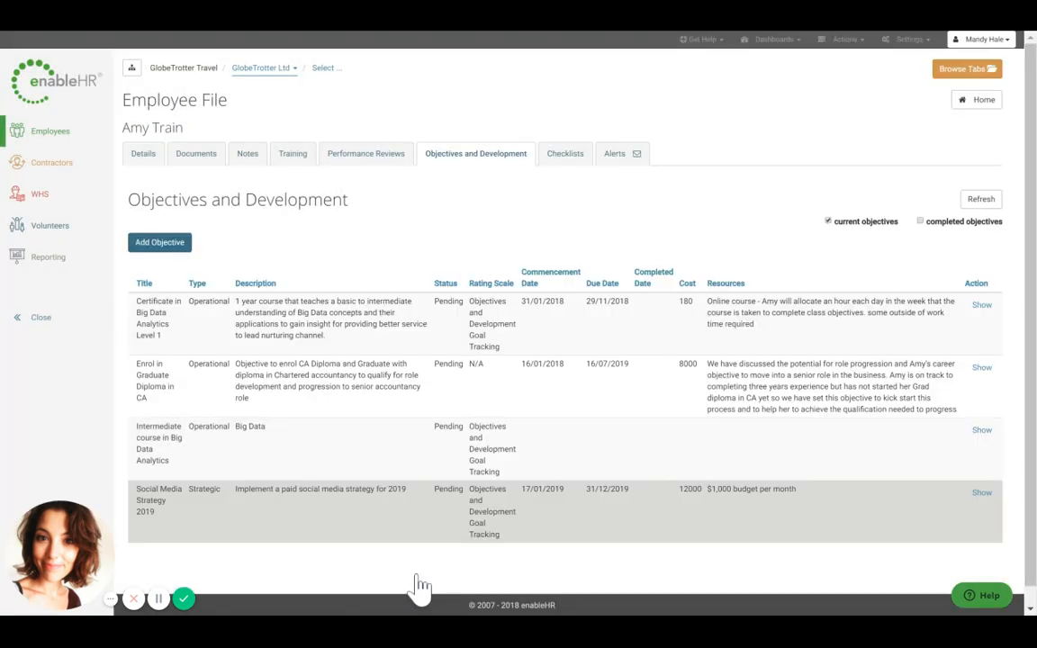